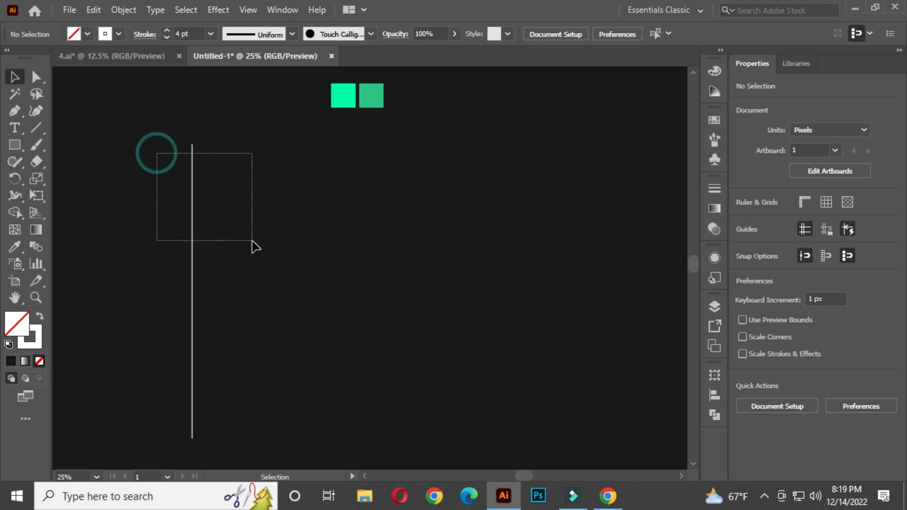
Step: Copy the vertical line a short distance to its right and repeat the copy until there are eight evenly spaced lines
drag(192, 242, 219, 247)
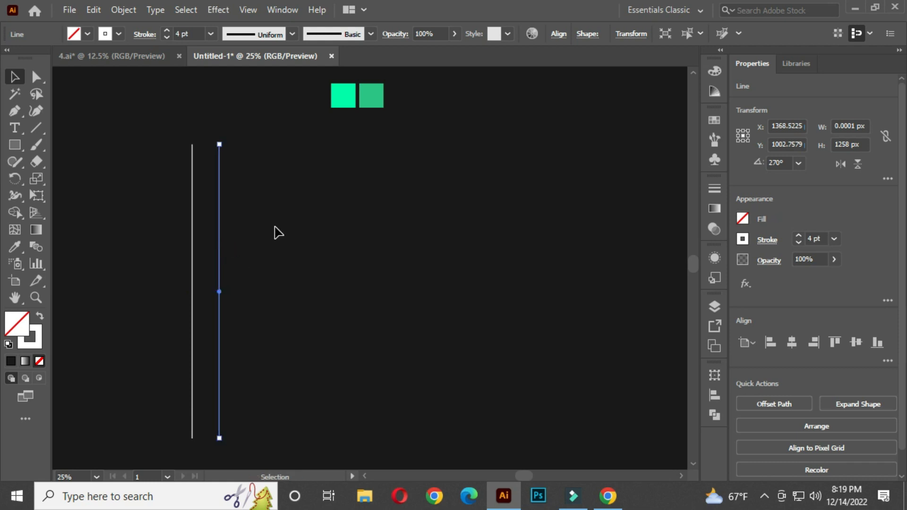
key(ctrl+d)
key(ctrl+d)
key(ctrl+d)
key(ctrl+d)
key(ctrl+d)
key(ctrl+d)
click(496, 247)
Step: Move the eight lines beneath the green swatches and scale them down proportionally to about 604 × 943 px
drag(154, 154, 447, 295)
click(329, 238)
drag(329, 238, 384, 238)
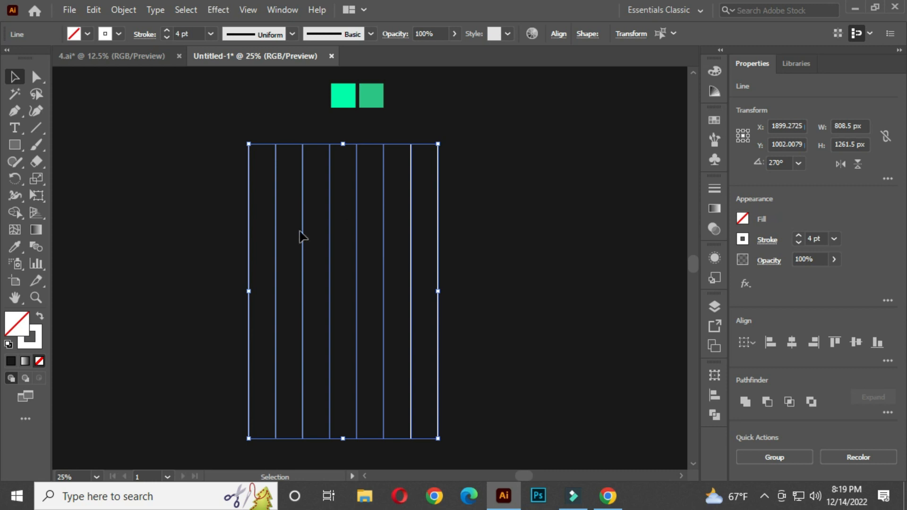
click(474, 218)
drag(226, 169, 414, 402)
click(491, 272)
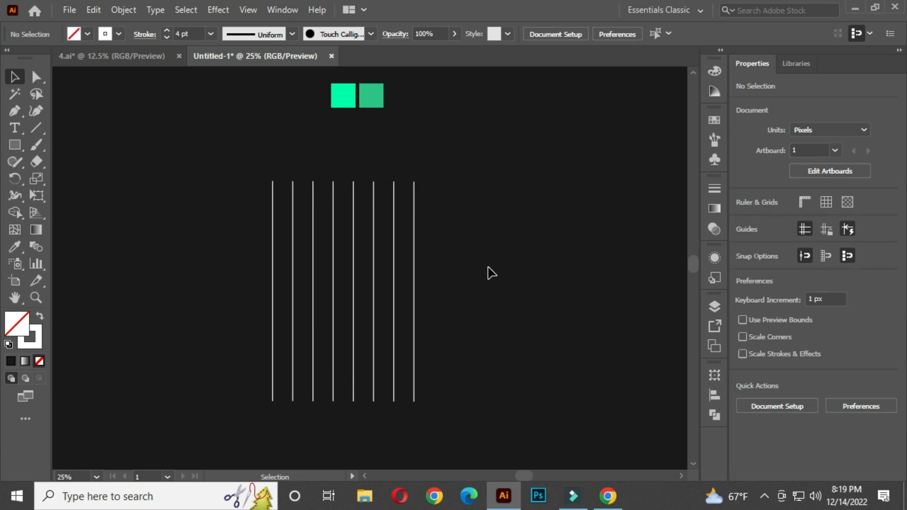
Step: Create a reflected copy of all eight vertical lines across a 60° axis
drag(211, 150, 436, 317)
right_click(335, 208)
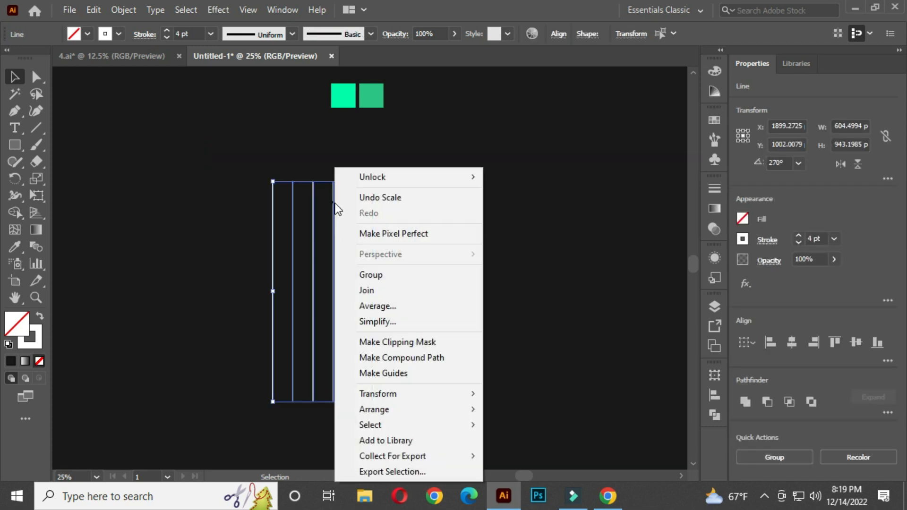
mouse_move(395, 392)
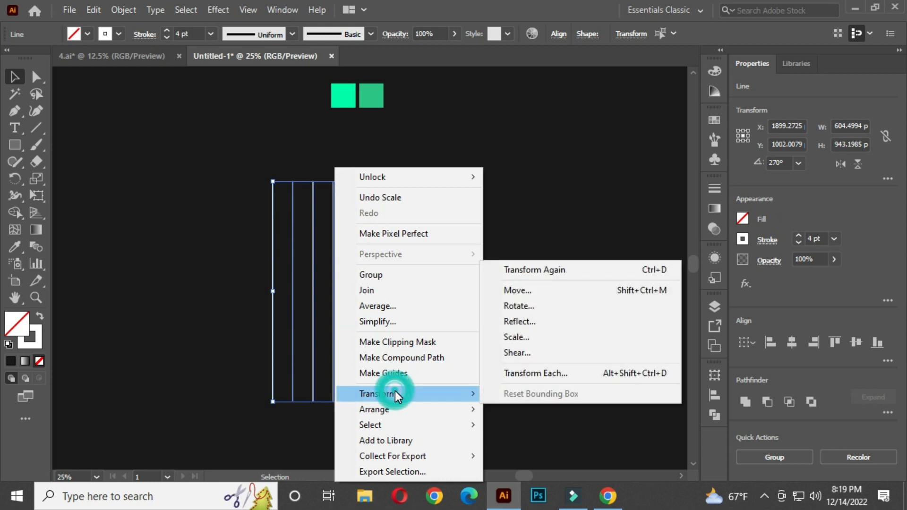
click(519, 321)
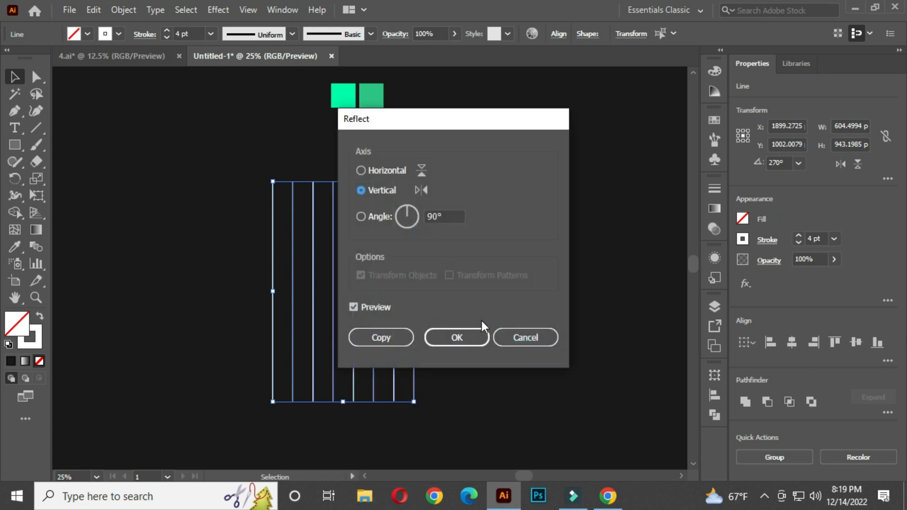
double_click(447, 216)
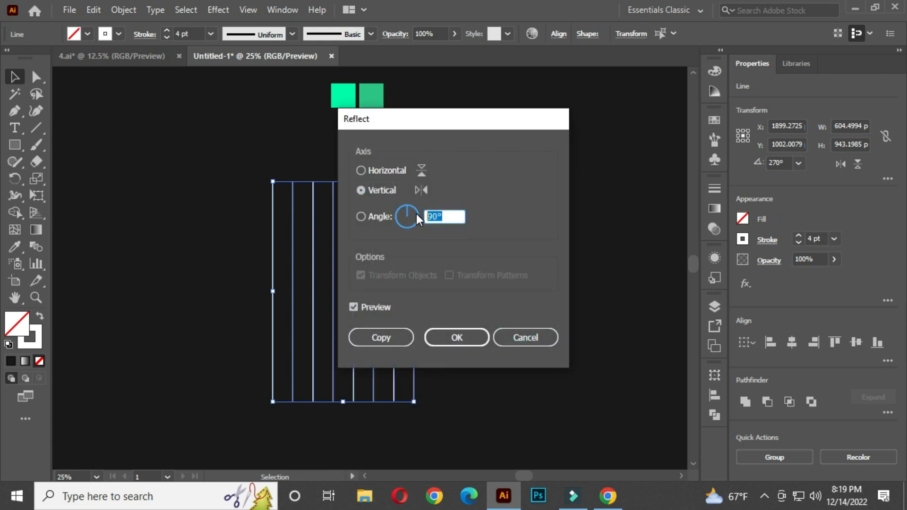
text(60)
click(373, 337)
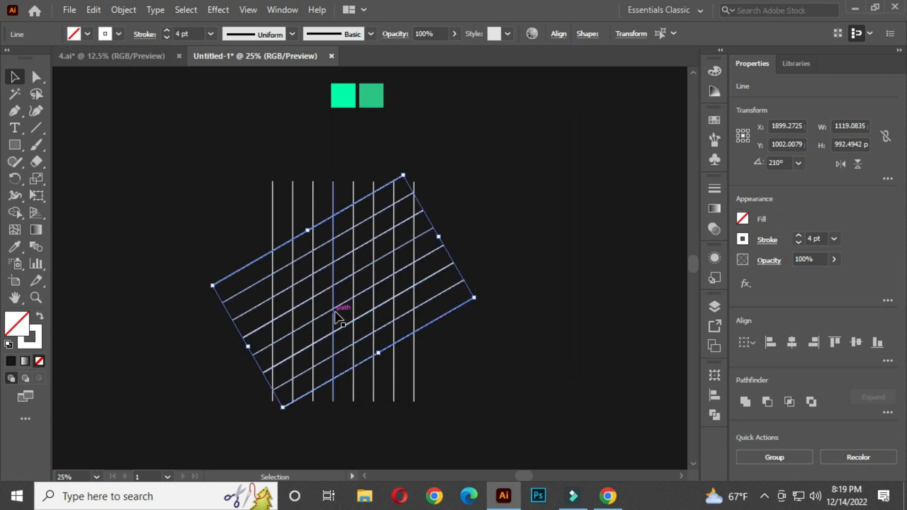
Step: Create a copy of the slanted lines reflected across the horizontal axis to complete the isometric grid
right_click(356, 225)
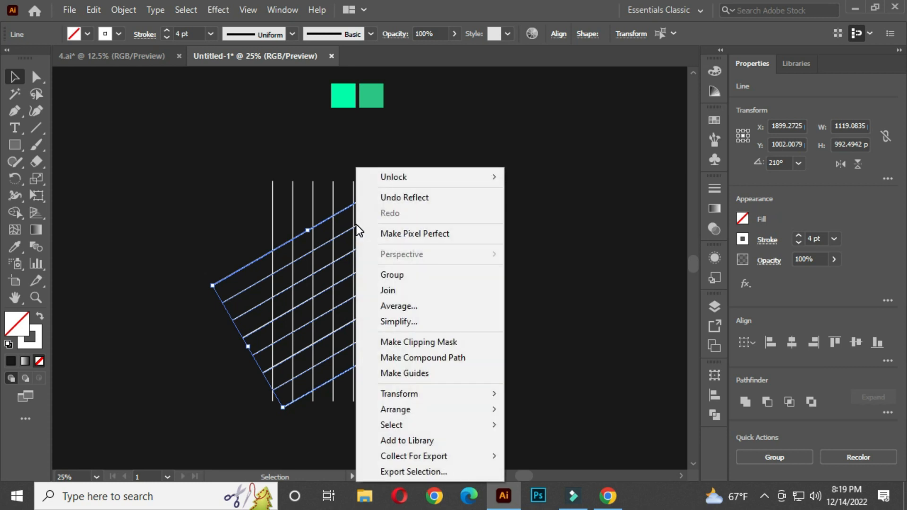
mouse_move(419, 395)
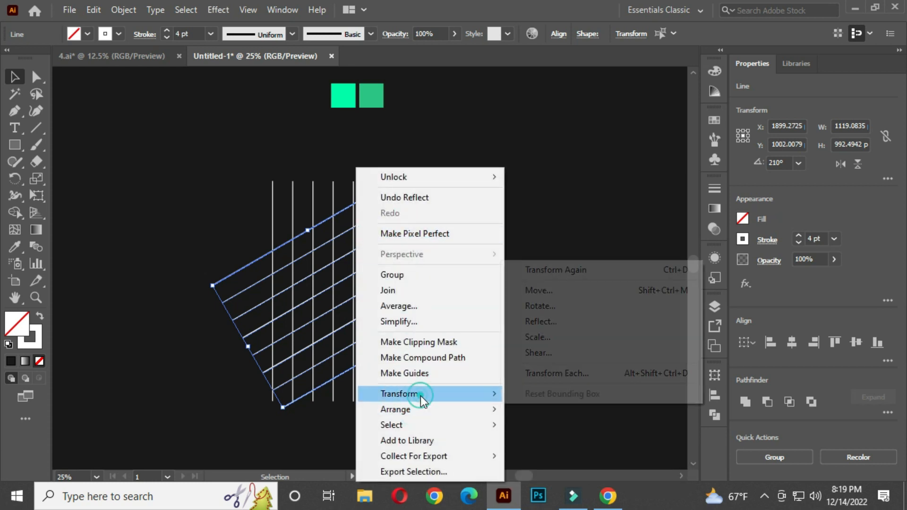
click(563, 320)
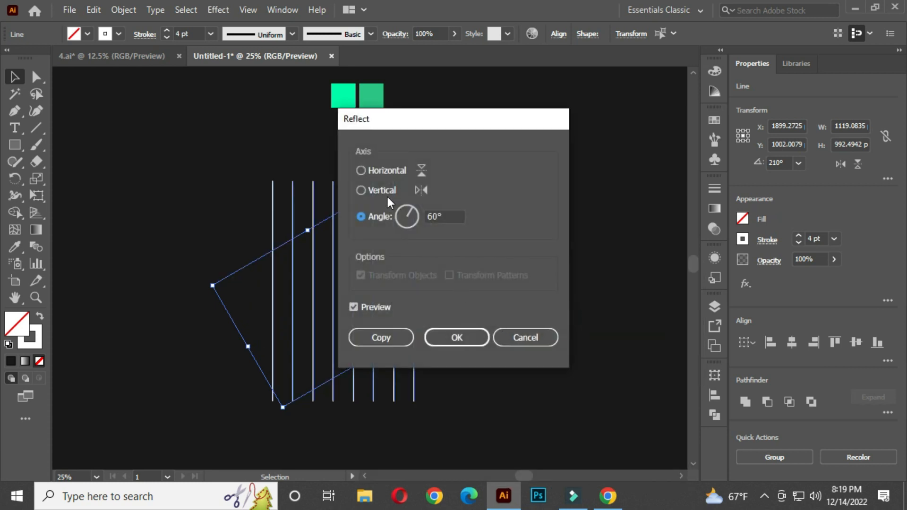
click(362, 172)
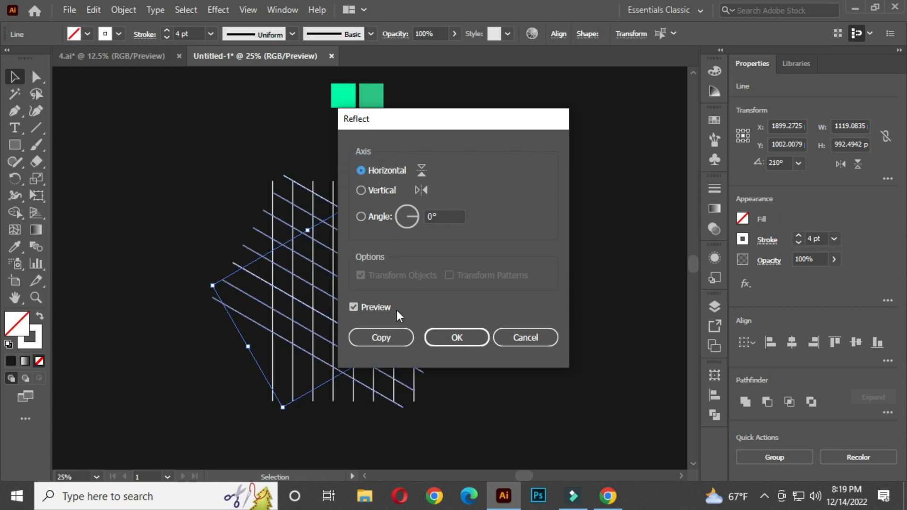
click(390, 337)
click(505, 270)
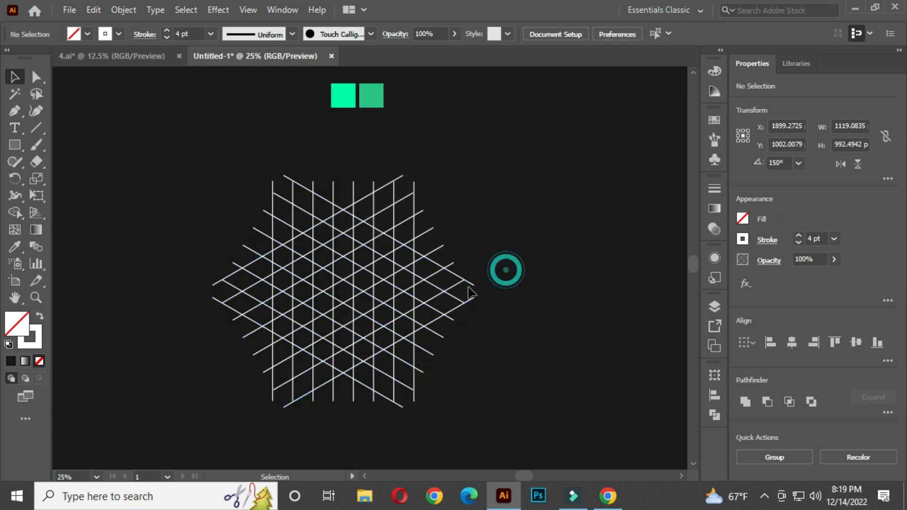
Step: Select the whole line grid, activate the Shape Builder tool and set the fill to white
scroll(350, 336, up, 1)
key(space)
drag(371, 313, 397, 307)
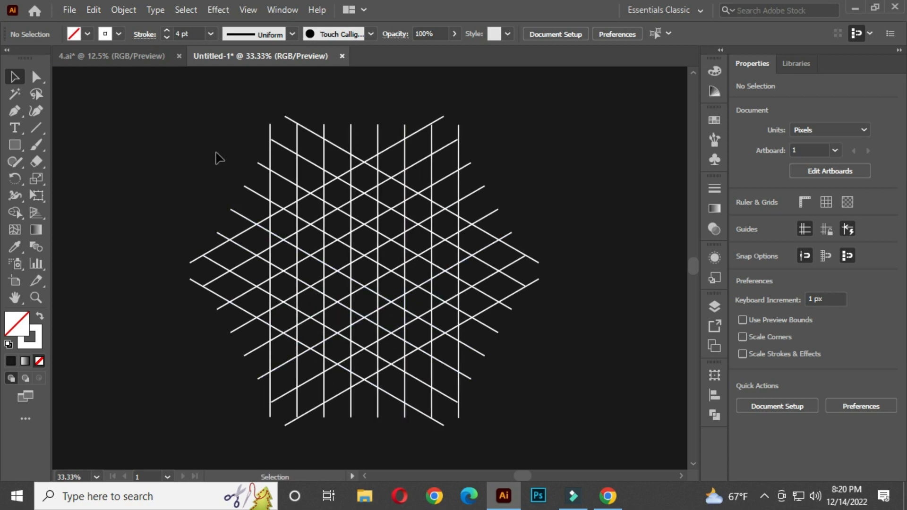
drag(192, 101, 546, 418)
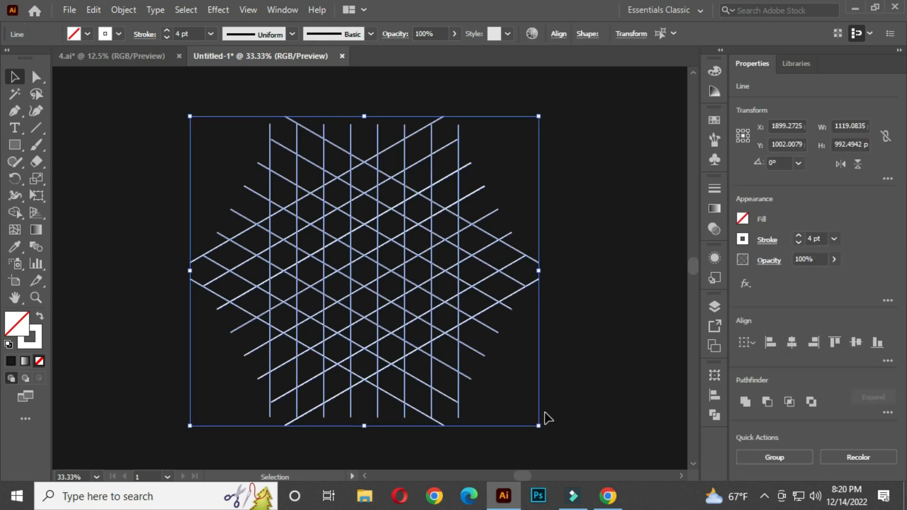
click(19, 211)
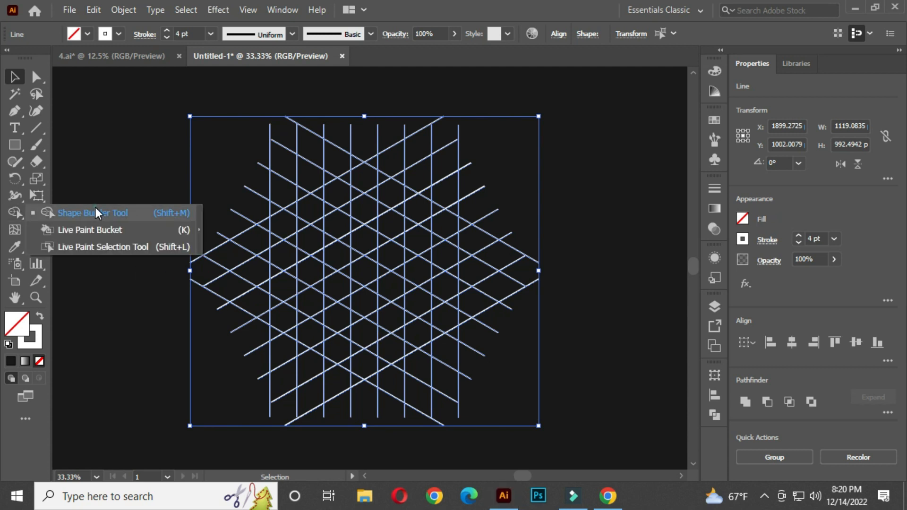
click(96, 213)
click(89, 35)
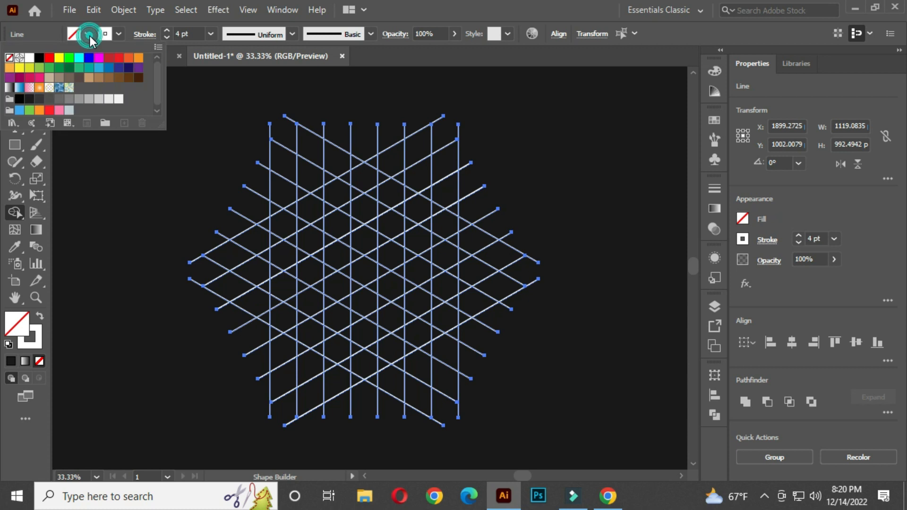
click(28, 57)
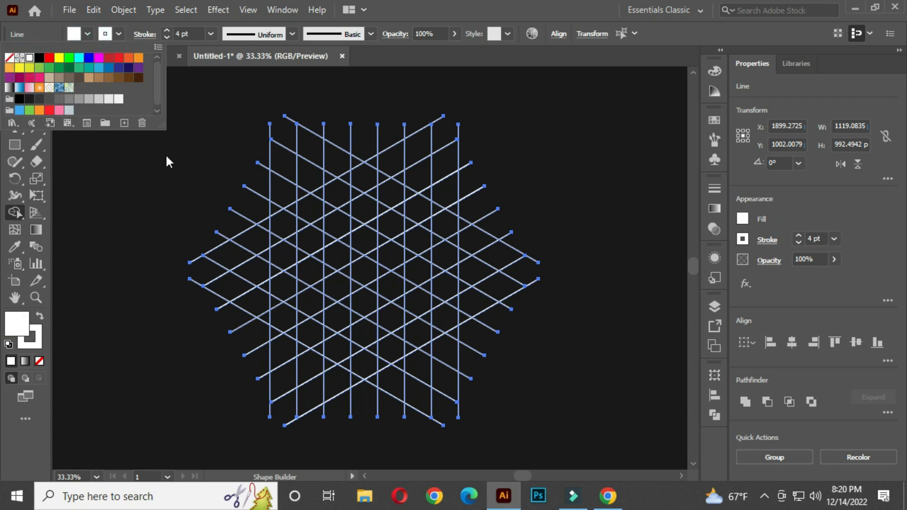
Step: Merge the outer grid cells into one solid white U shape with a pointed base
click(334, 242)
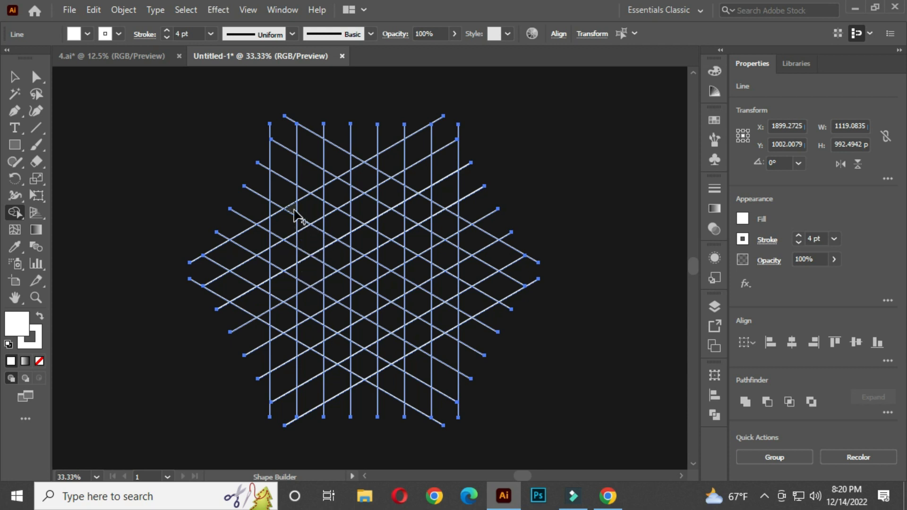
mouse_move(290, 208)
mouse_down()
mouse_move(282, 298)
mouse_move(296, 320)
mouse_move(367, 359)
mouse_move(439, 325)
mouse_move(441, 213)
mouse_up()
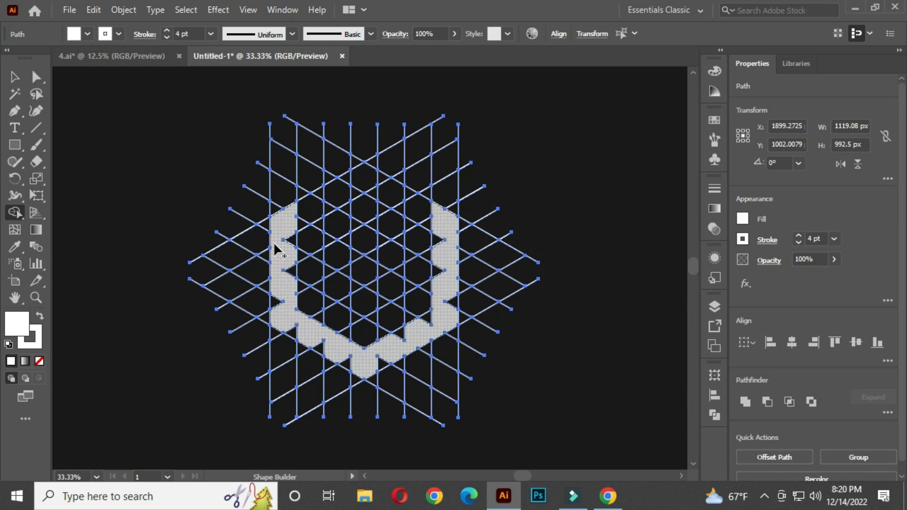
alt+scroll(293, 259, up, 2)
mouse_move(285, 209)
mouse_down()
mouse_move(286, 338)
mouse_move(264, 338)
mouse_up()
mouse_move(261, 331)
mouse_down()
mouse_move(266, 360)
mouse_move(374, 457)
mouse_up()
mouse_move(381, 426)
mouse_down()
mouse_move(341, 322)
mouse_move(402, 372)
mouse_move(569, 258)
mouse_move(545, 137)
mouse_move(548, 297)
mouse_move(542, 248)
mouse_up()
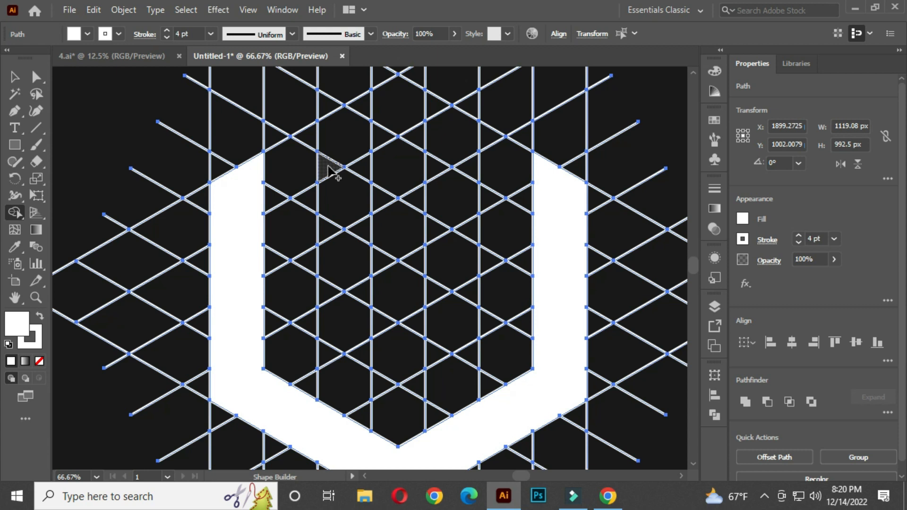
Step: Merge the grid cells inside the U into two stacked downward-pointing chevrons and deselect the artwork
mouse_move(328, 166)
mouse_down()
mouse_move(402, 226)
mouse_move(364, 218)
mouse_move(388, 229)
mouse_move(471, 202)
mouse_move(472, 169)
mouse_move(391, 219)
mouse_move(423, 218)
mouse_up()
mouse_move(318, 269)
mouse_down()
mouse_move(392, 338)
mouse_move(462, 303)
mouse_move(469, 278)
mouse_move(367, 334)
mouse_move(345, 323)
mouse_up()
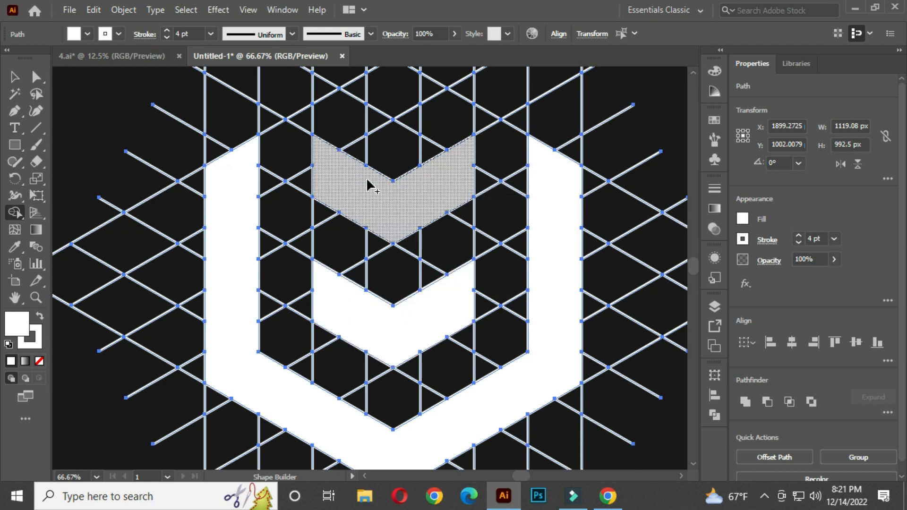
click(14, 76)
scroll(460, 279, down, 3)
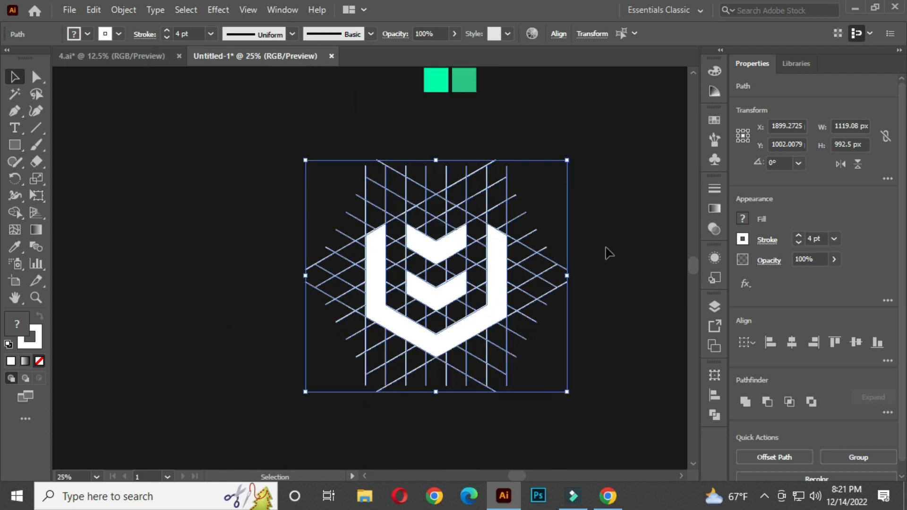
click(636, 223)
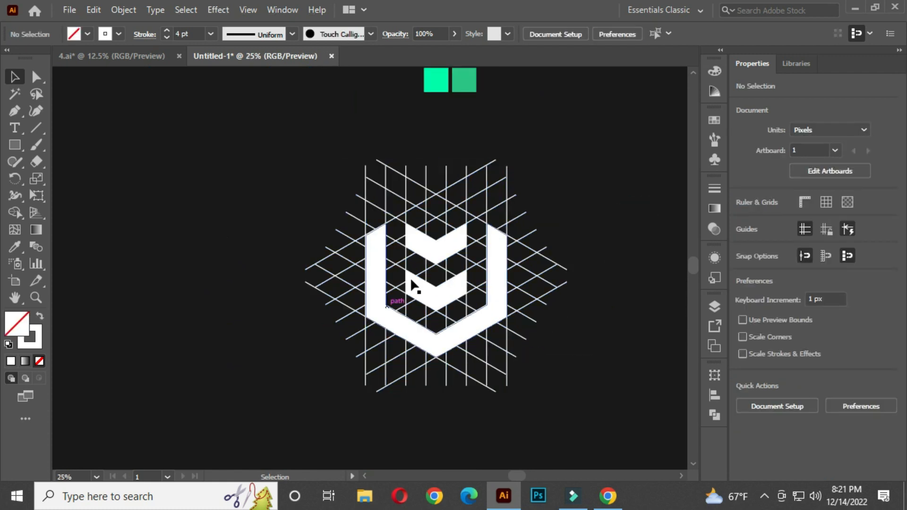
Step: Select both chevrons and the U shape and move them together out of the grid to its left
click(429, 256)
shift+click(436, 292)
shift+click(446, 335)
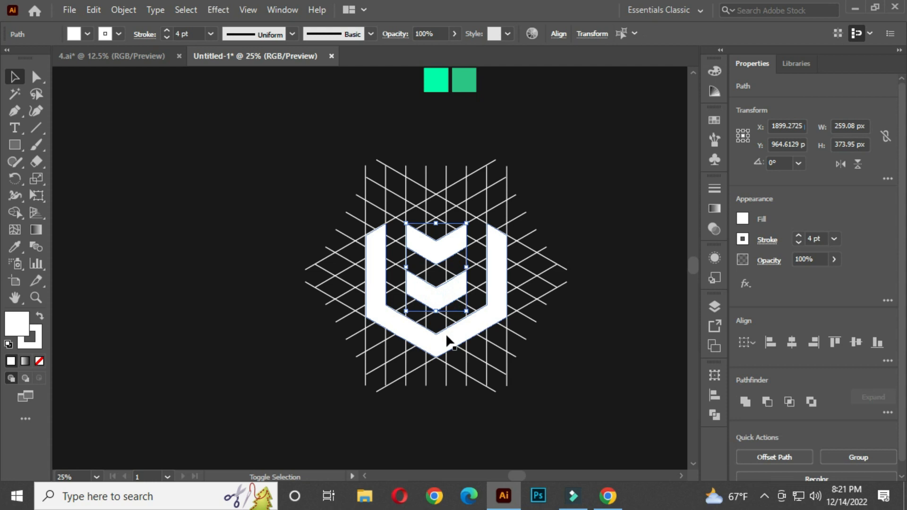
drag(457, 336, 214, 331)
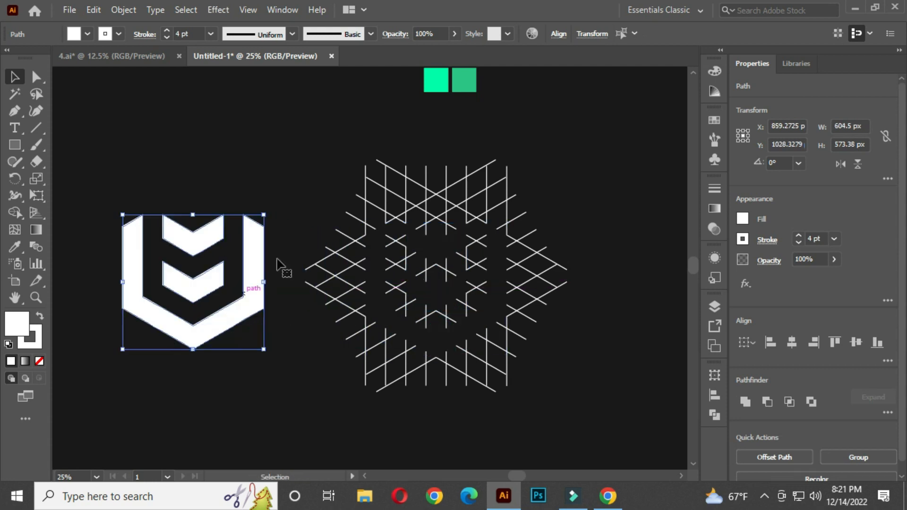
Step: Delete the leftover grid lines and move the white logo shapes back to the middle of the canvas
drag(325, 127, 542, 409)
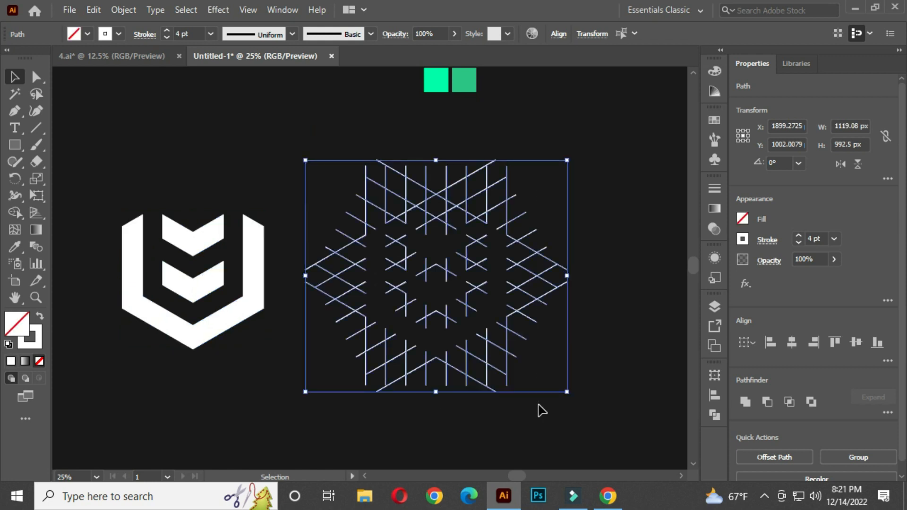
key(Delete)
drag(179, 188, 263, 344)
drag(209, 283, 422, 273)
click(525, 209)
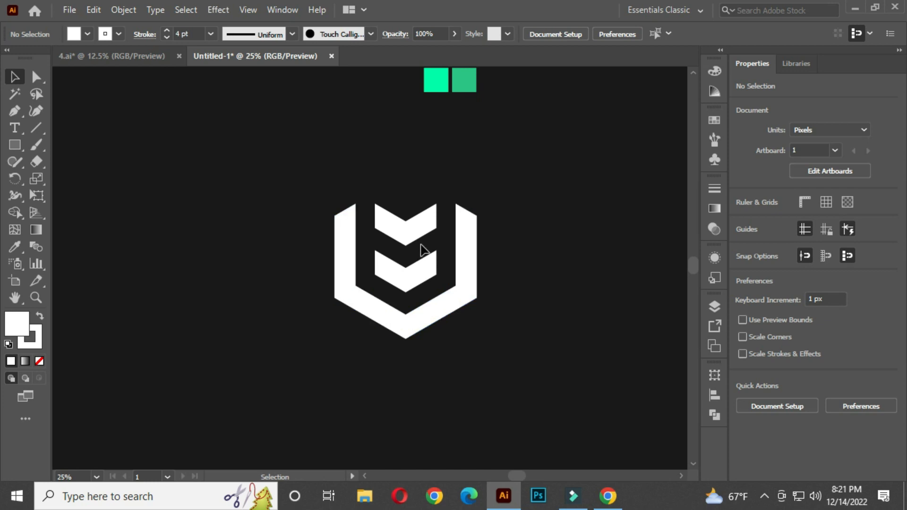
Step: Draw a vertical line about 821 px long through the logo's centre, extending past its top and bottom
drag(36, 128, 111, 126)
alt+scroll(416, 293, up, 1)
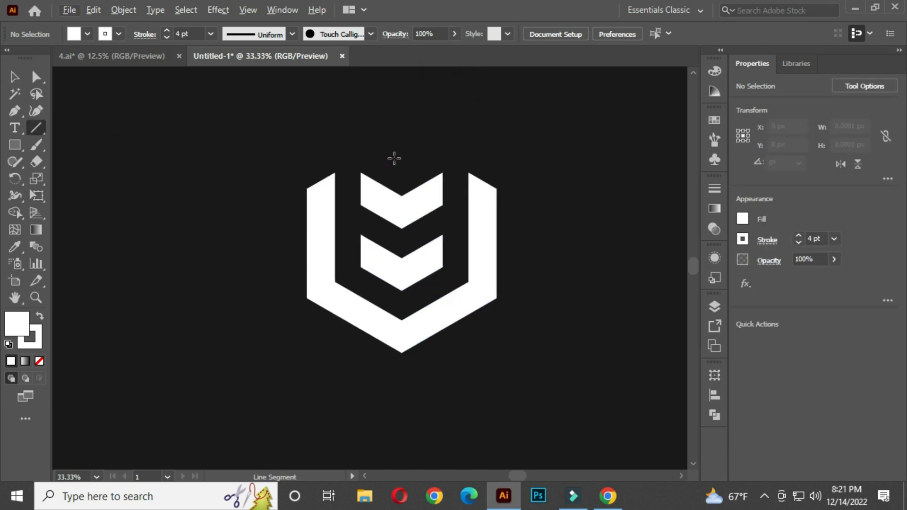
drag(402, 138, 402, 394)
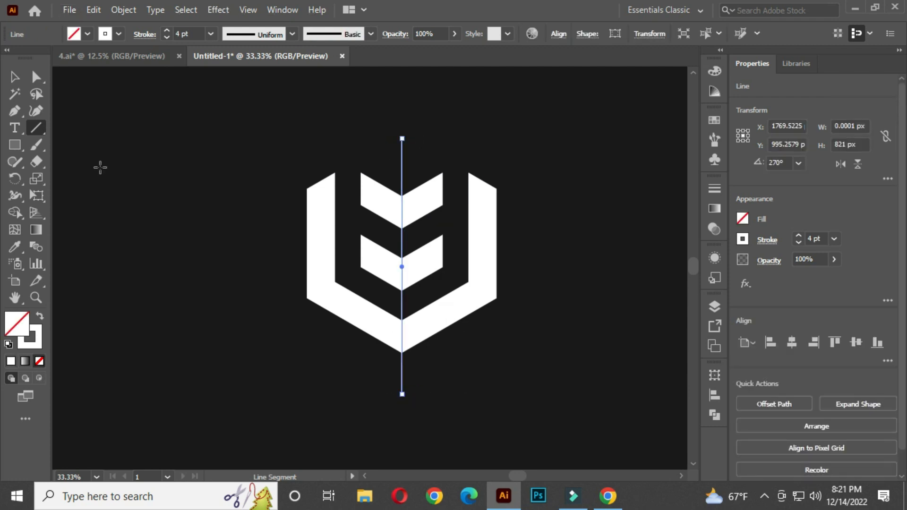
Step: Divide the logo shapes along the centre line with Pathfinder and ungroup the resulting pieces
click(15, 76)
drag(279, 141, 493, 336)
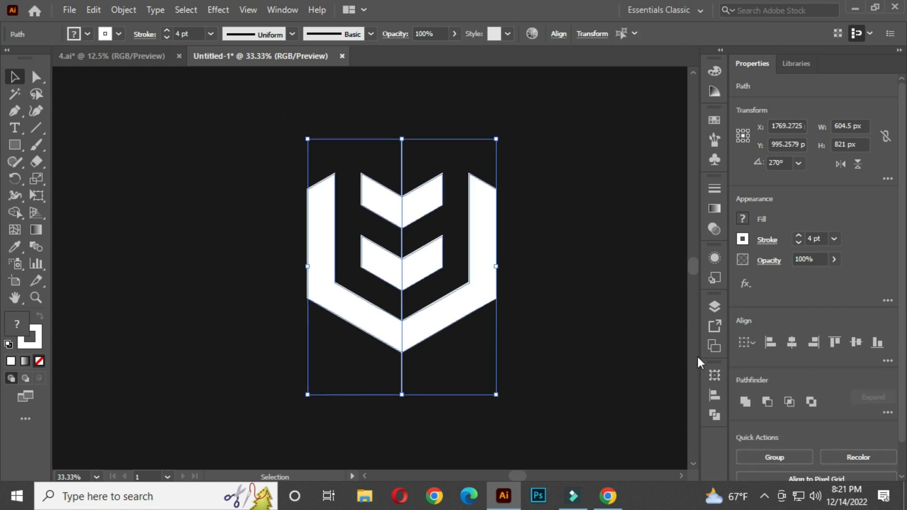
click(714, 415)
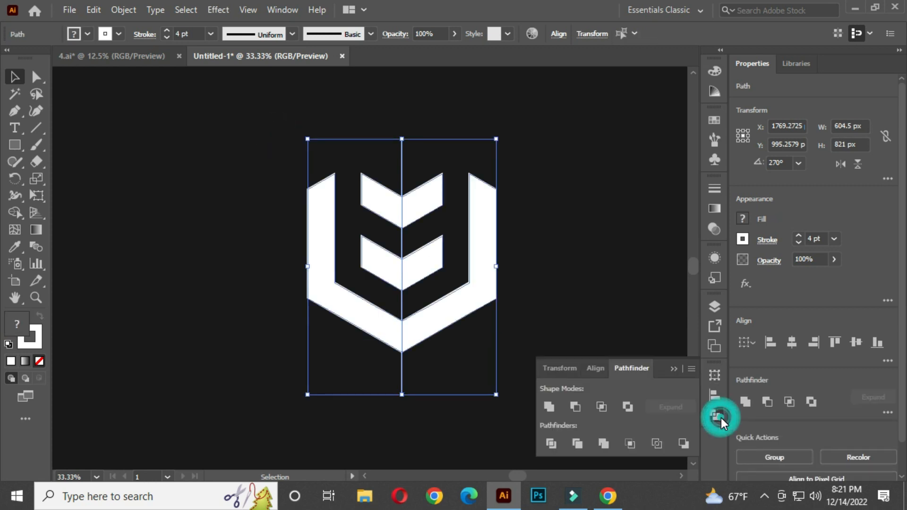
click(551, 445)
click(675, 369)
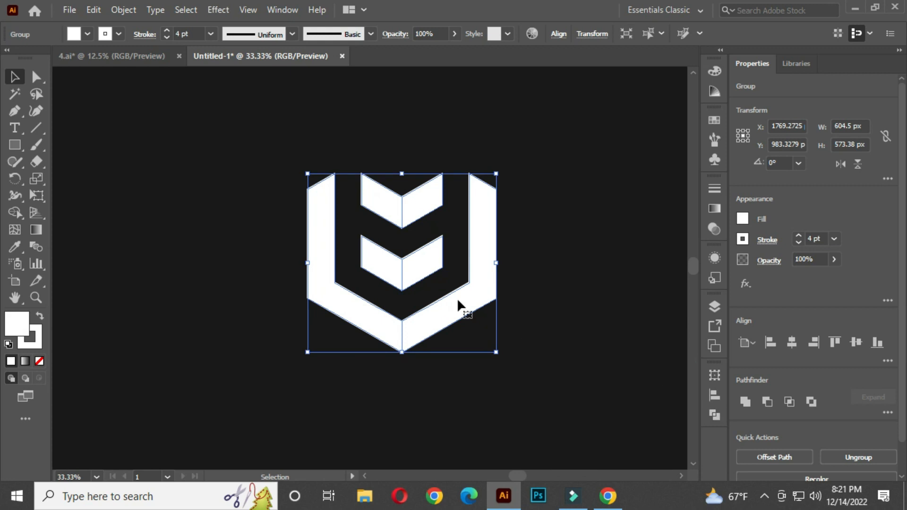
right_click(387, 192)
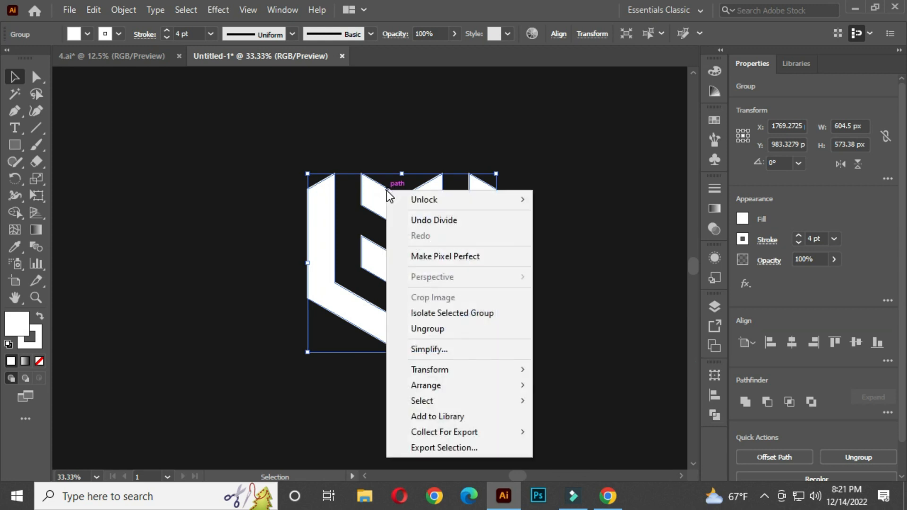
click(456, 331)
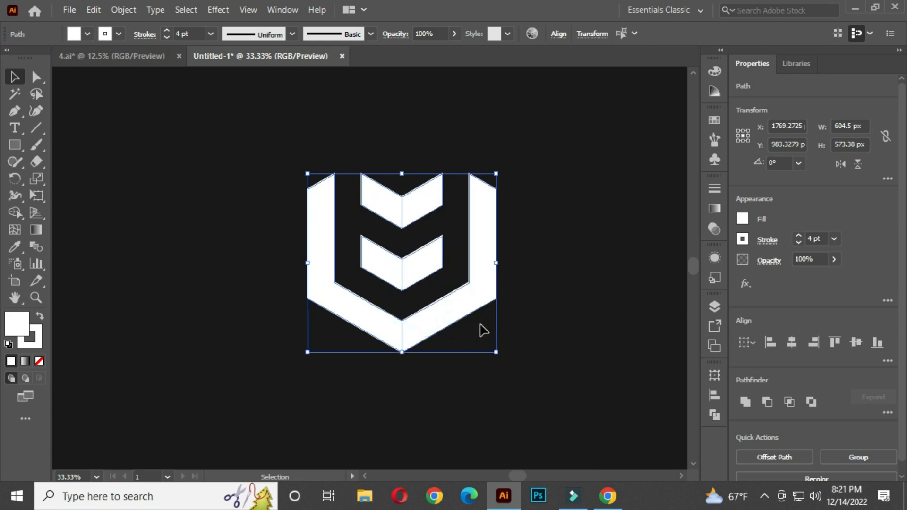
Step: Colour the right halves of both chevrons and the U shape with the darker green sampled from the swatch square above the logo
click(584, 193)
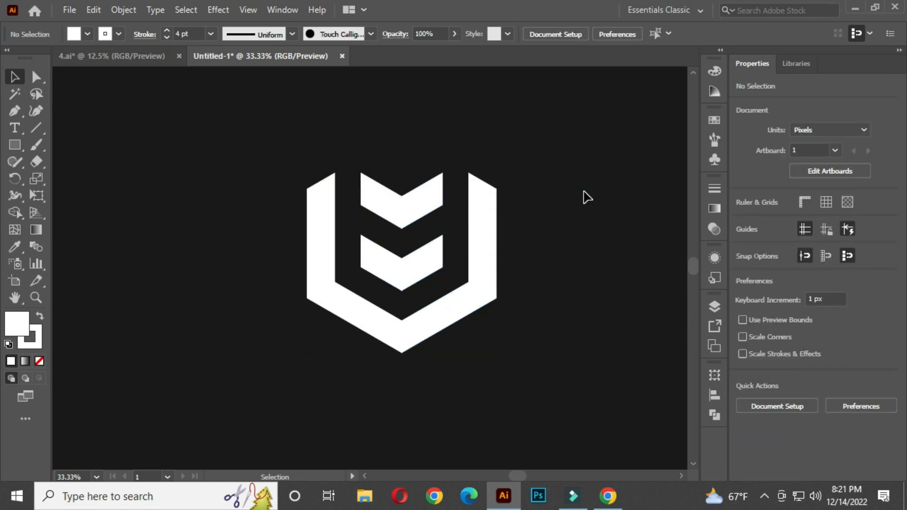
scroll(409, 206, down, 1)
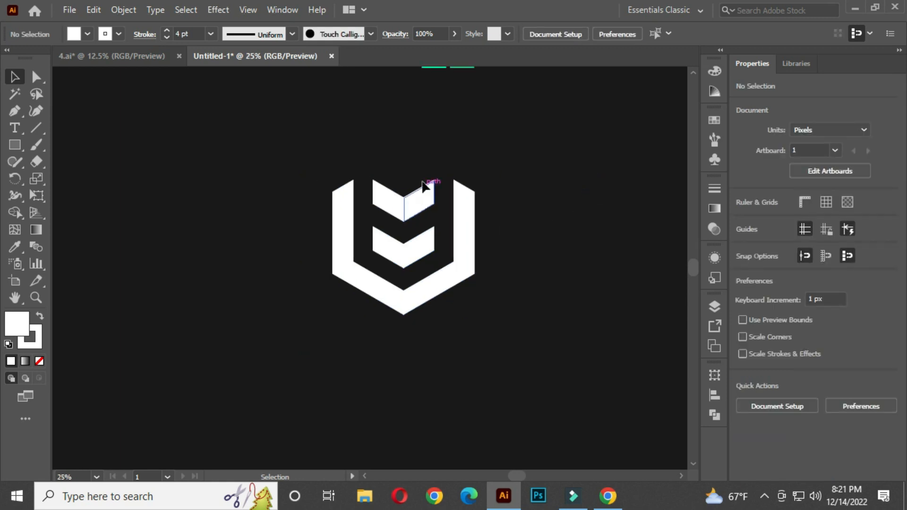
scroll(422, 191, up, 1)
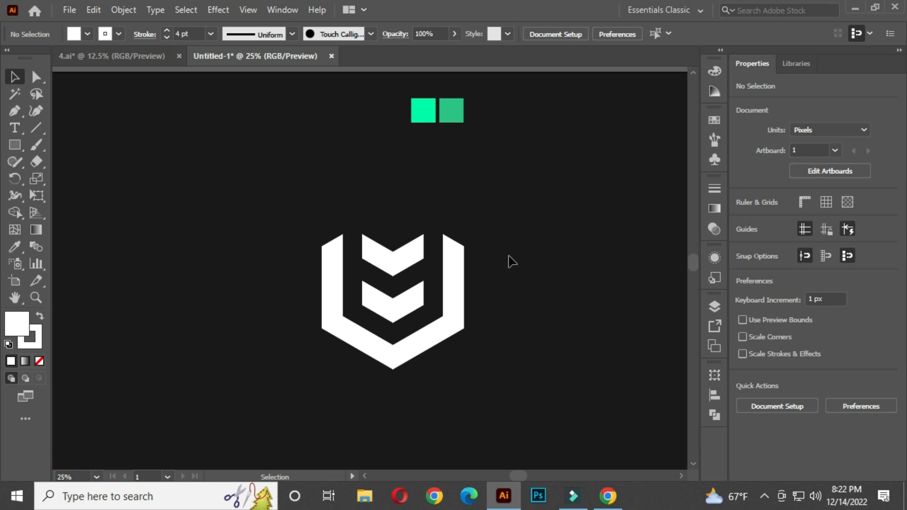
click(410, 256)
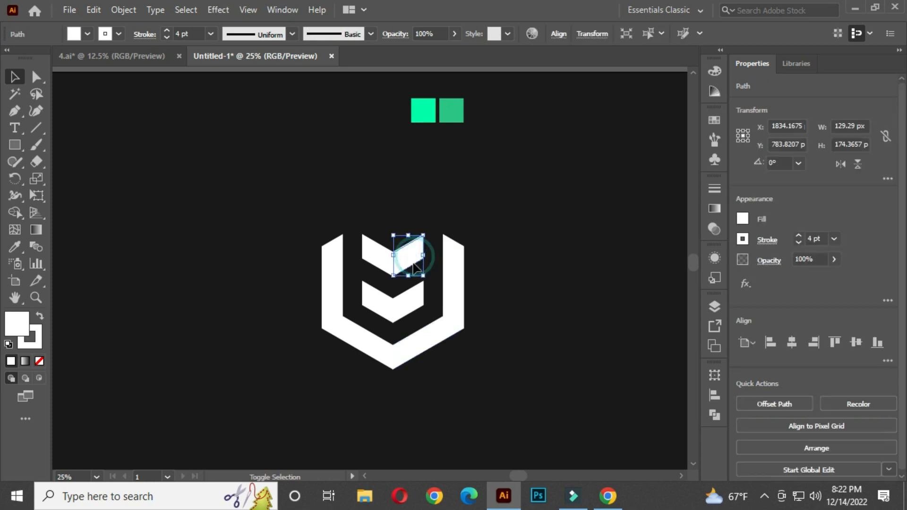
shift+click(409, 305)
shift+click(430, 343)
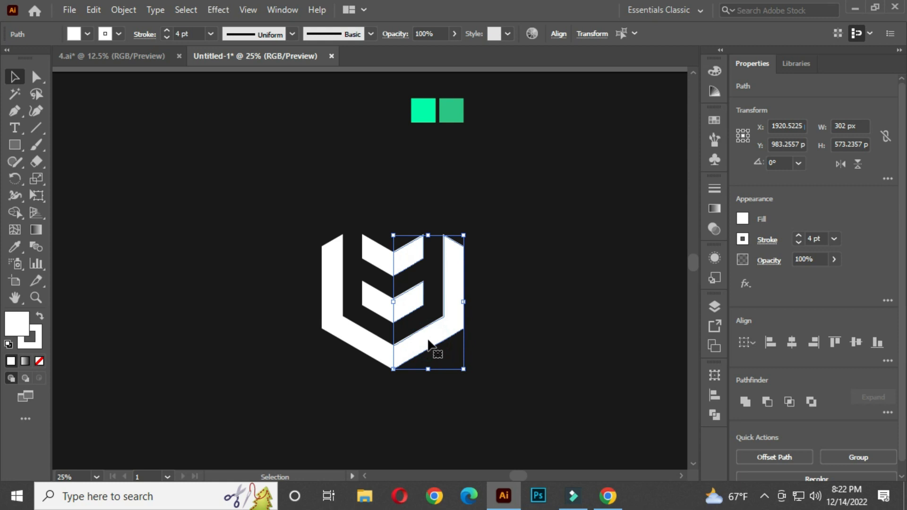
click(15, 246)
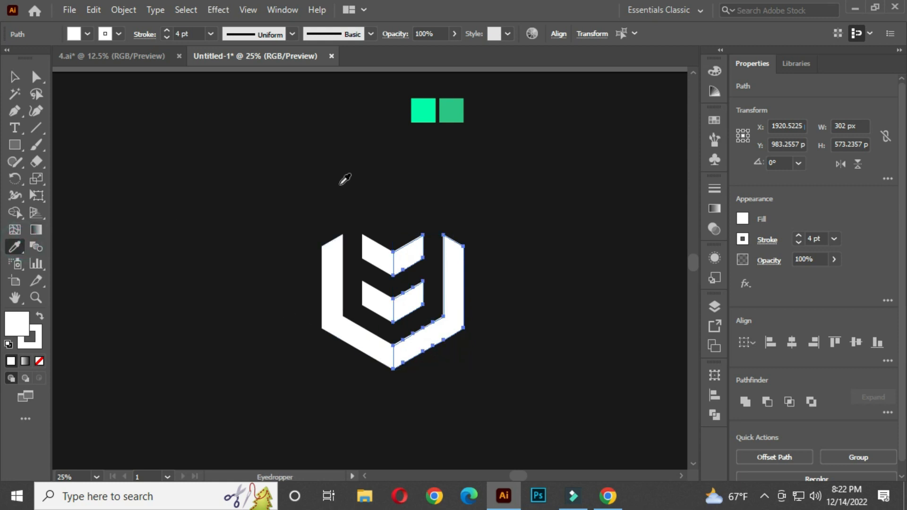
click(449, 121)
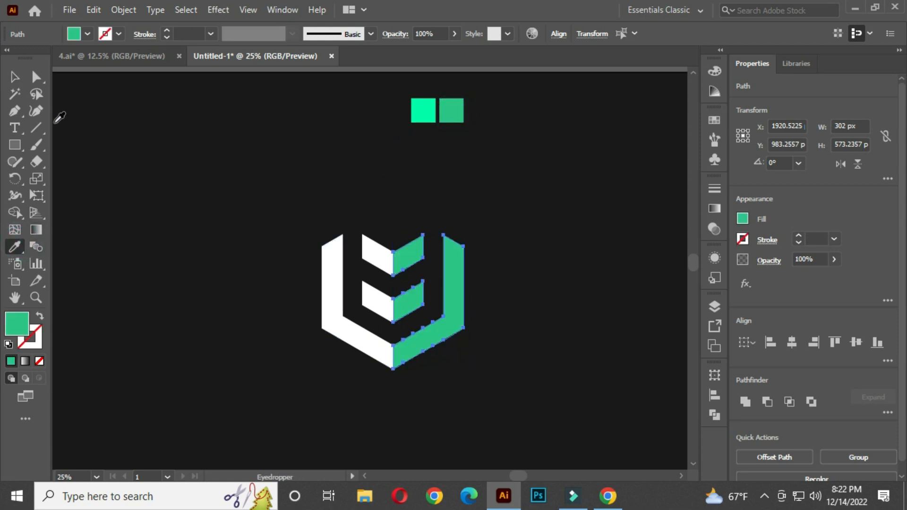
click(15, 76)
click(152, 117)
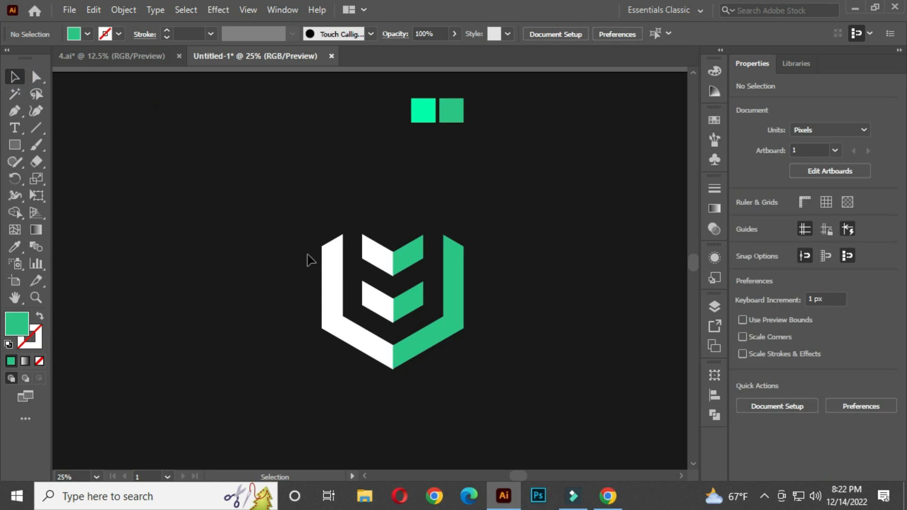
Step: Colour the left halves of the U shape and both chevrons with the bright green sampled from the other swatch square
click(362, 333)
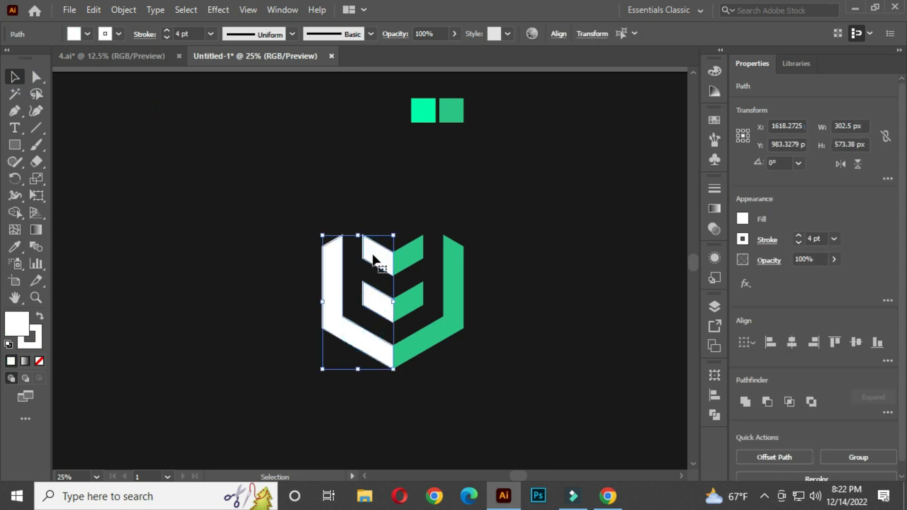
click(15, 246)
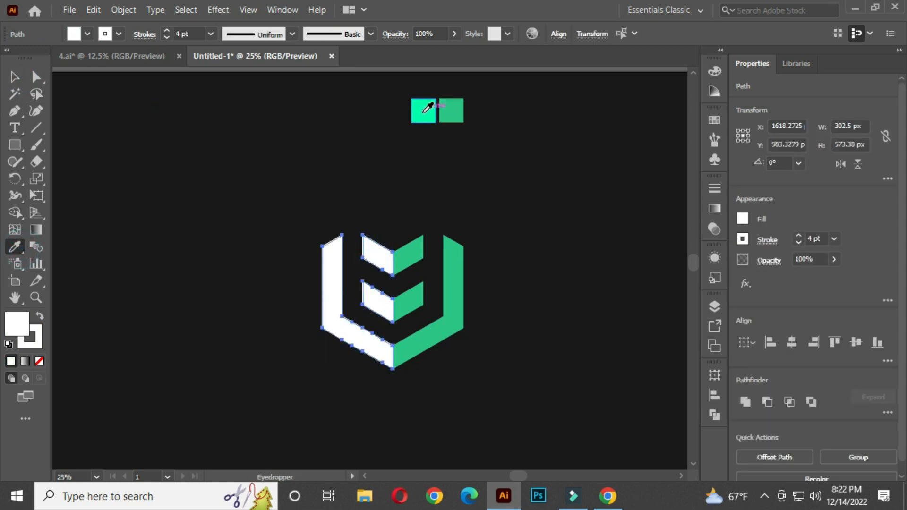
click(423, 111)
click(14, 77)
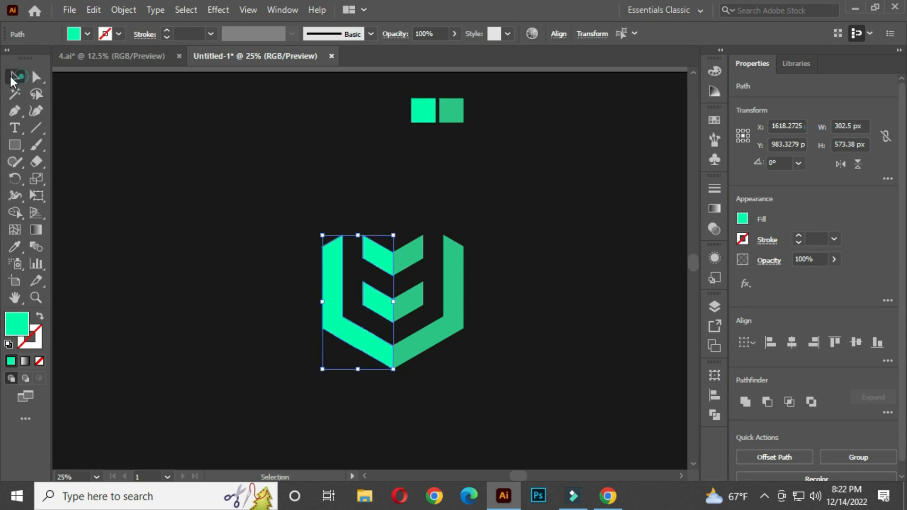
click(194, 177)
Step: Select all the logo pieces and move them together slightly up and to the left on the canvas
drag(282, 215, 486, 371)
drag(441, 351, 415, 303)
drag(379, 338, 379, 341)
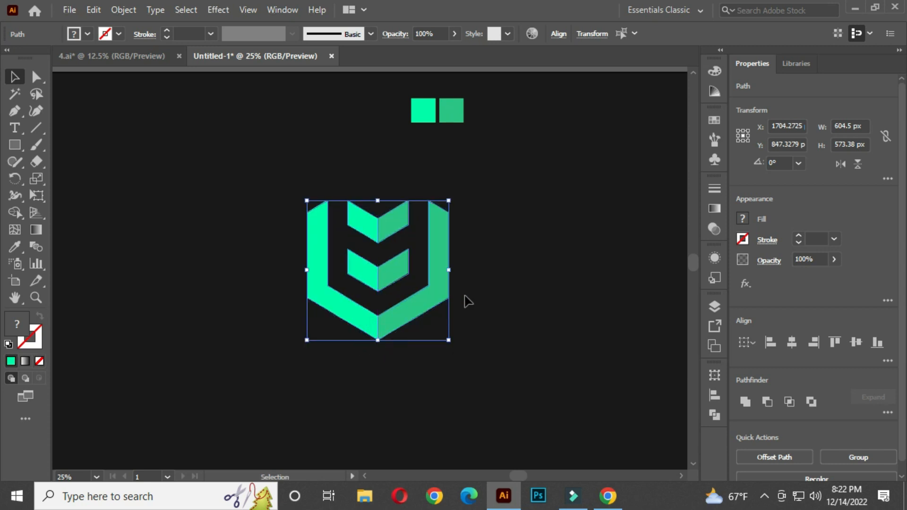
click(521, 259)
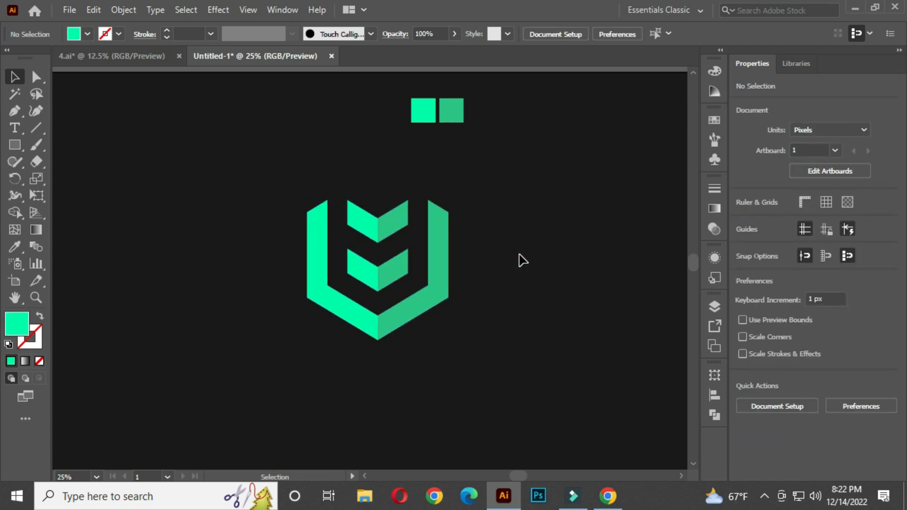